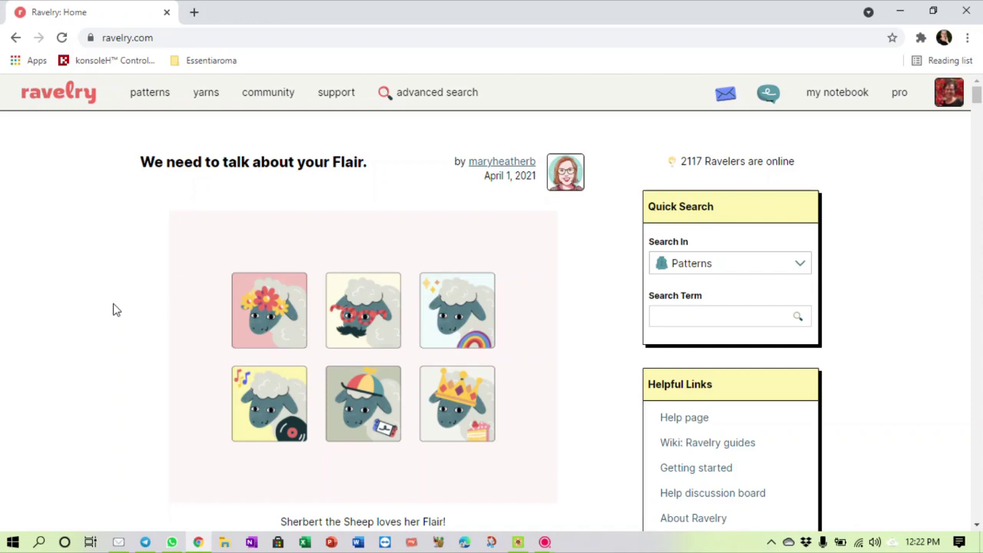
# Find Baby Kylie in the notebook library and open its full pattern page.
pyautogui.moveTo(836, 97)
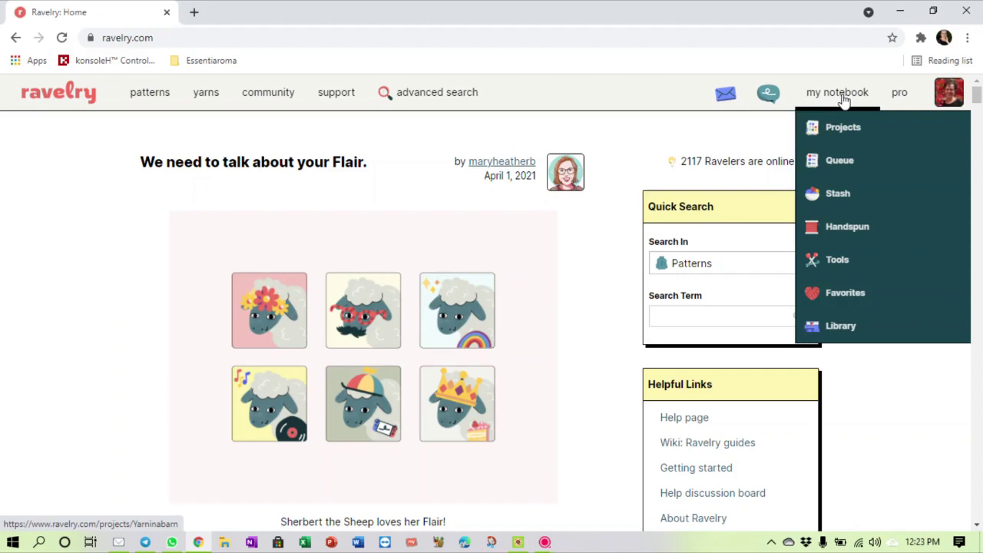
pyautogui.click(843, 323)
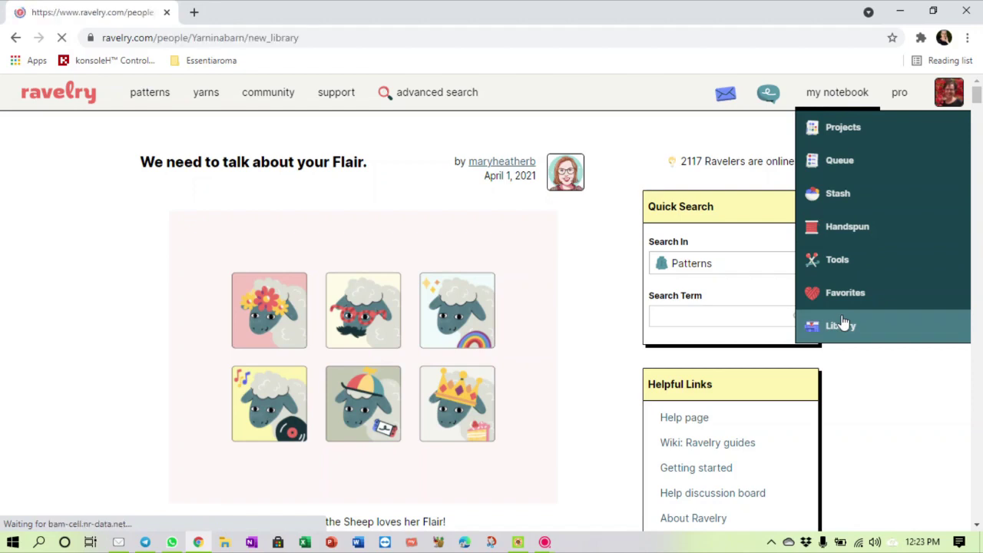
pyautogui.scroll(-1, 844, 323)
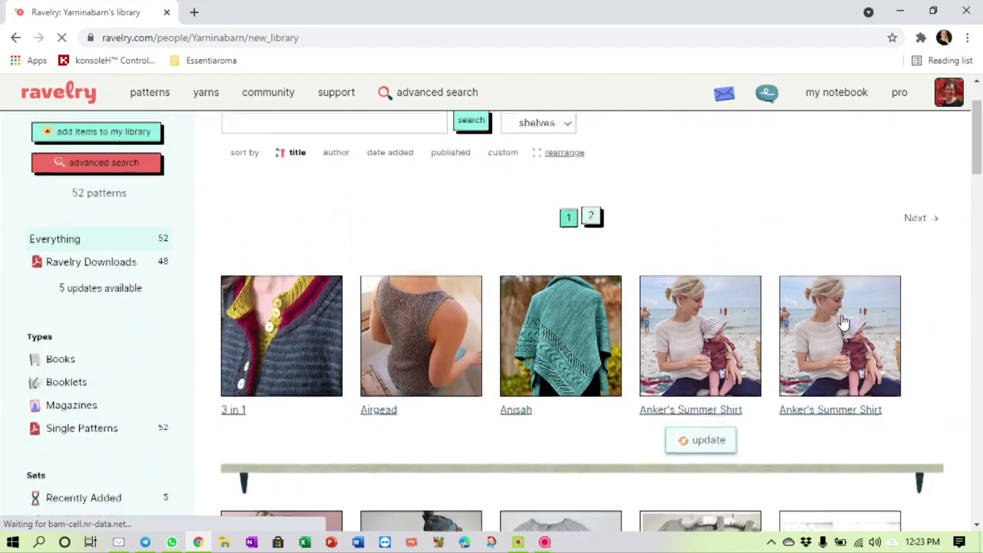
pyautogui.scroll(-4, 643, 360)
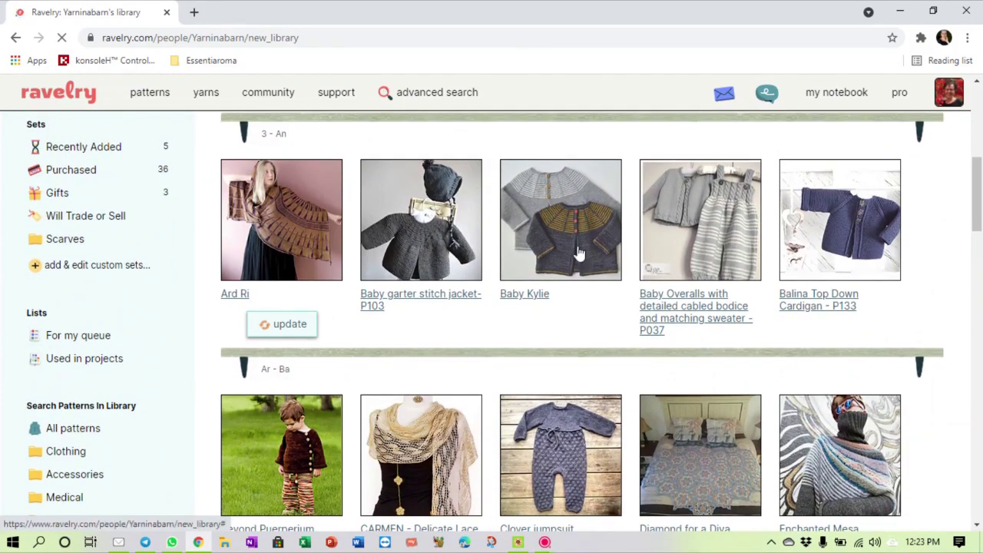
pyautogui.click(580, 253)
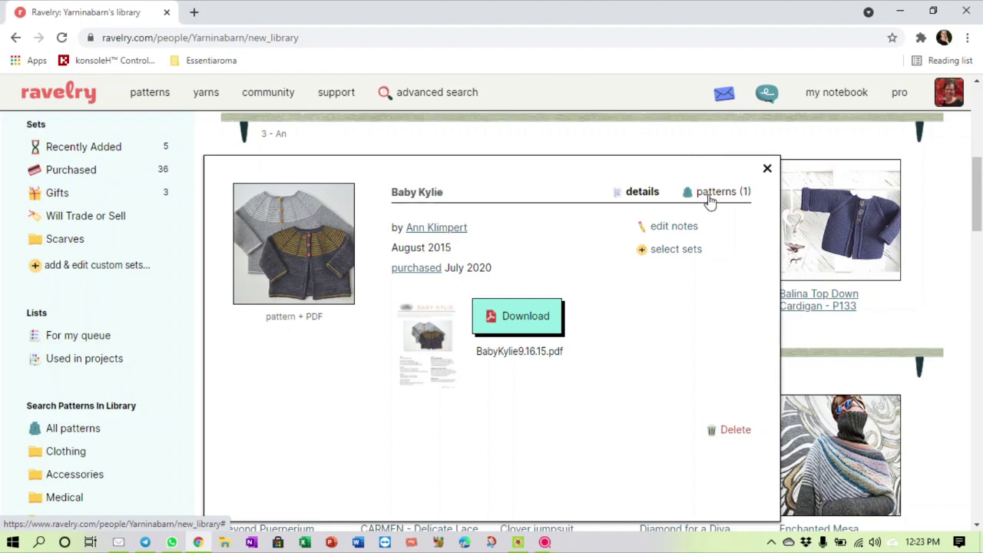
pyautogui.click(711, 198)
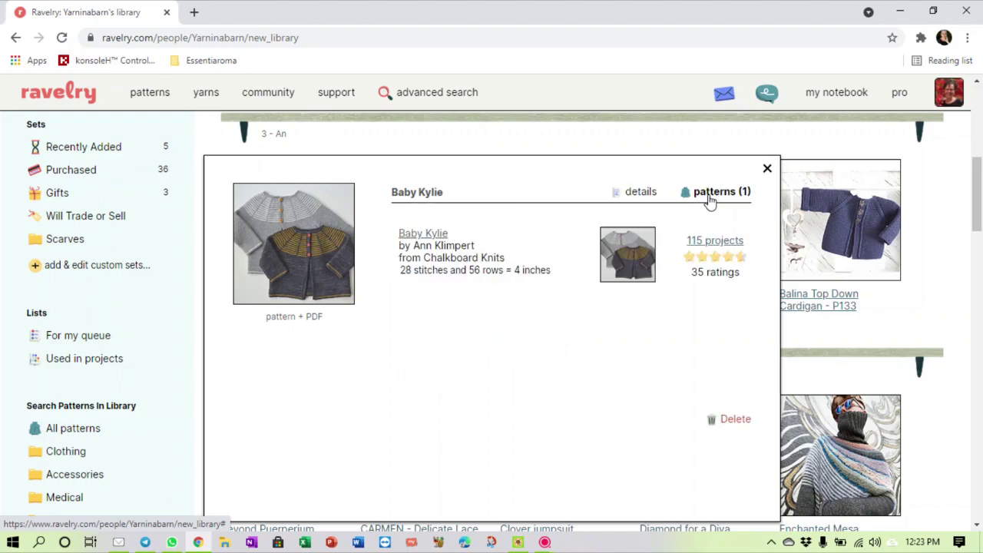
pyautogui.click(430, 232)
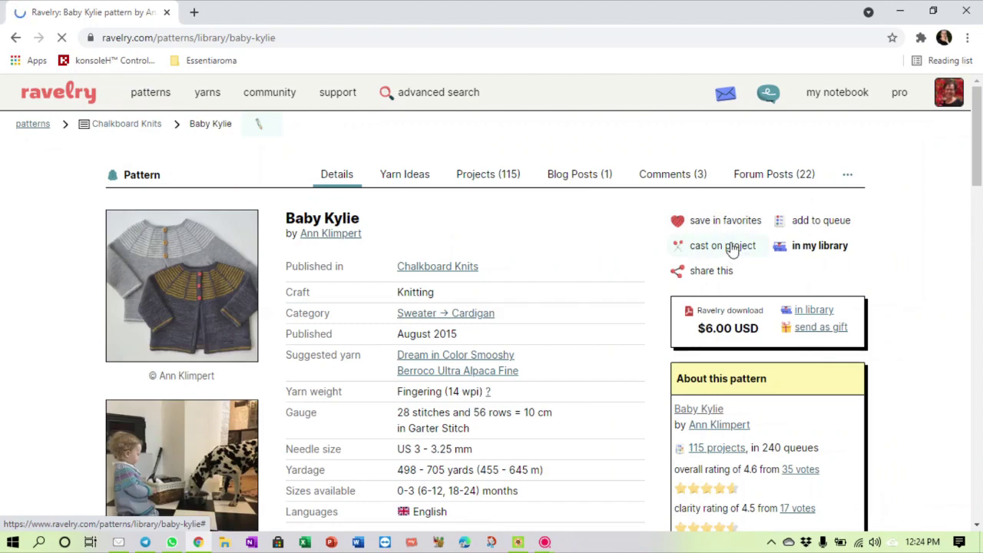
# Cast on a project from the Baby Kylie pattern, keeping Baby Kylie as the project name.
pyautogui.click(733, 252)
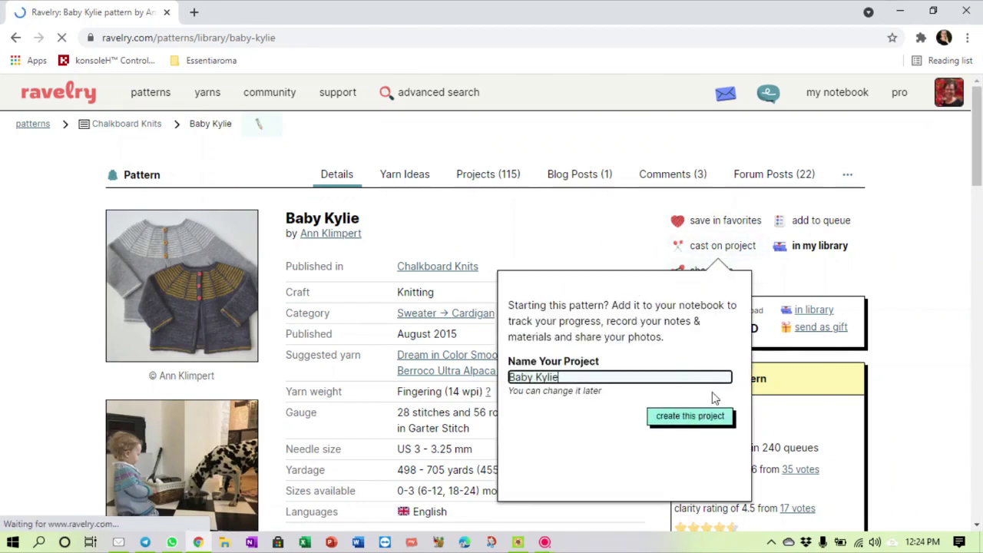
pyautogui.click(695, 418)
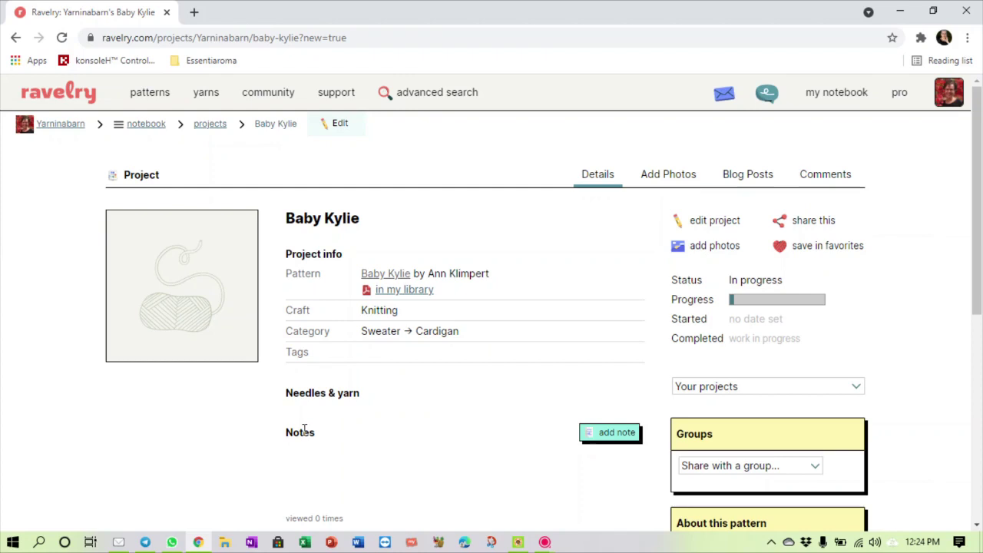
# Review the new Baby Kylie project's details and open a blank notes entry headed 14-04-2021.
pyautogui.scroll(-3, 412, 411)
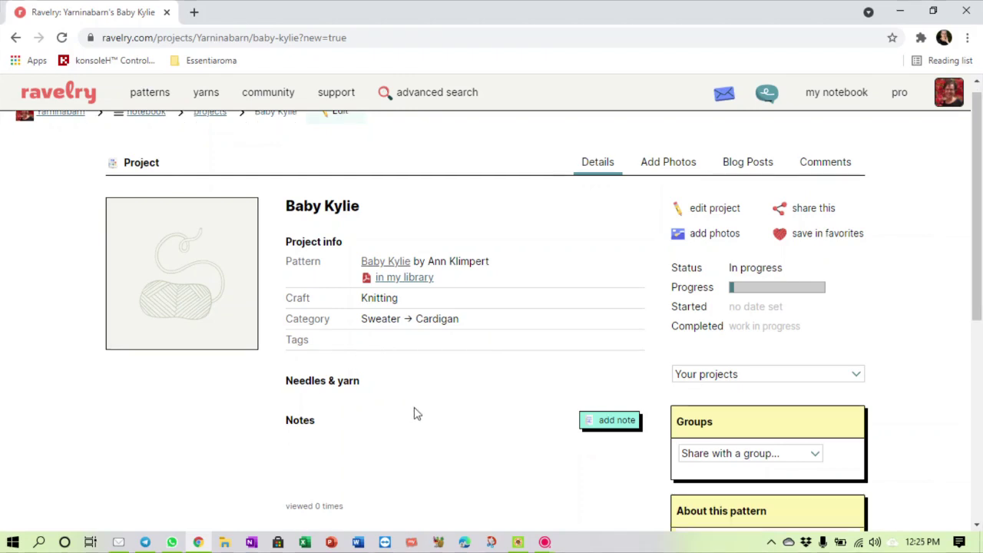
pyautogui.scroll(2, 412, 410)
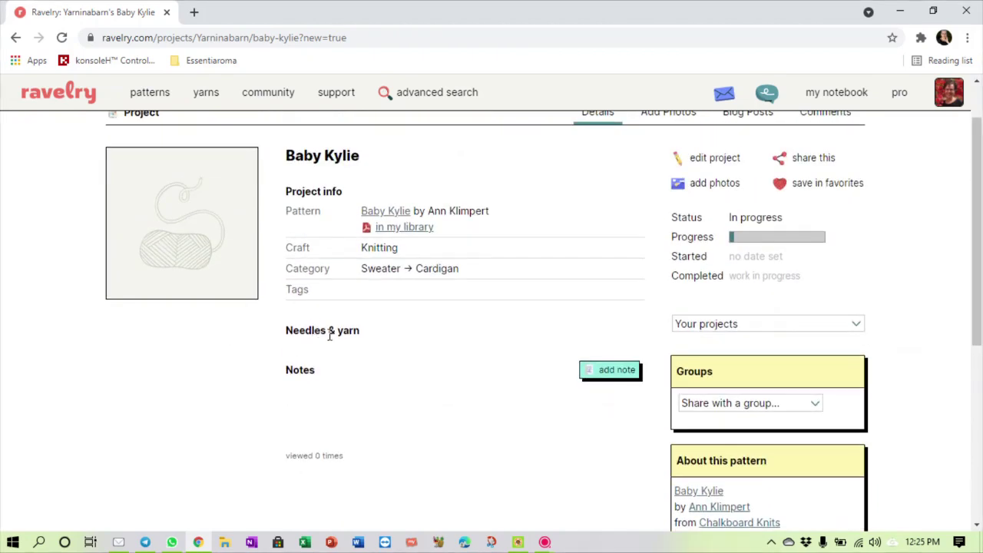
pyautogui.click(596, 371)
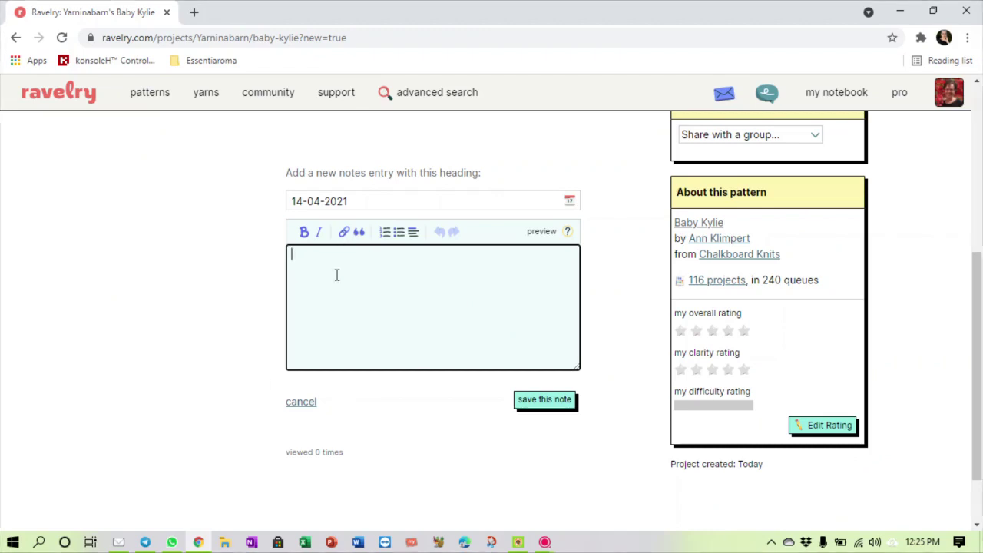
pyautogui.scroll(3, 377, 345)
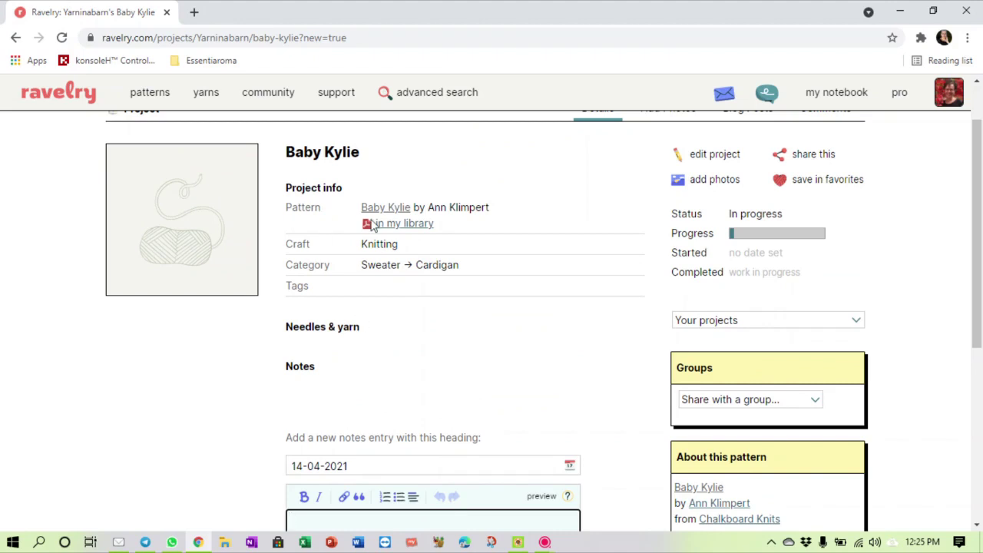
# Open the first bundle in the notebook's favorites and look through the baby patterns saved in it.
pyautogui.moveTo(836, 100)
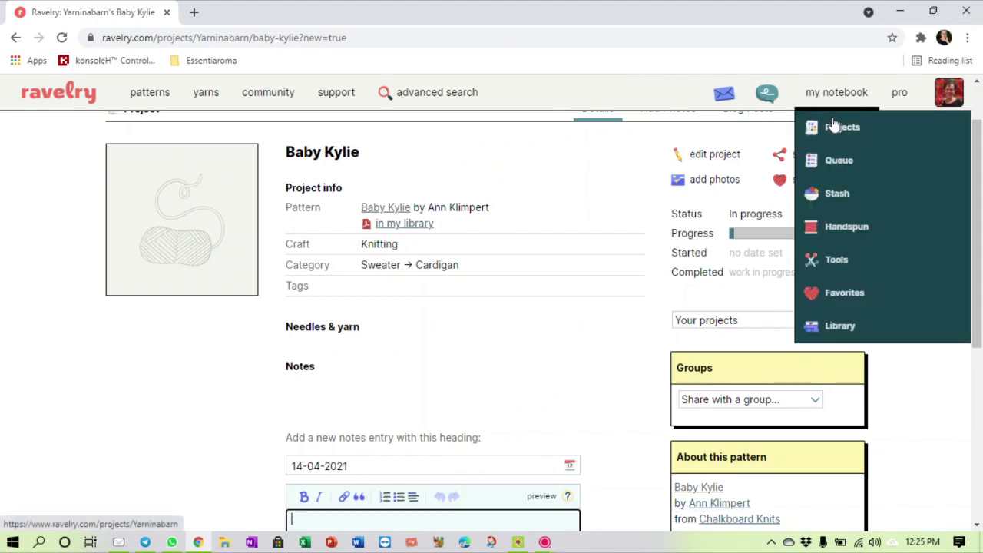
pyautogui.click(819, 309)
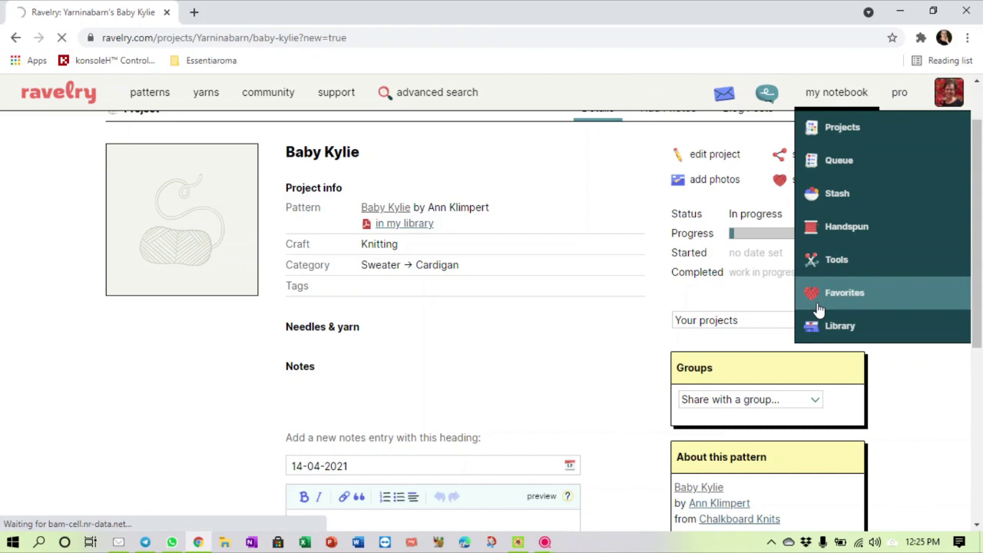
pyautogui.click(819, 306)
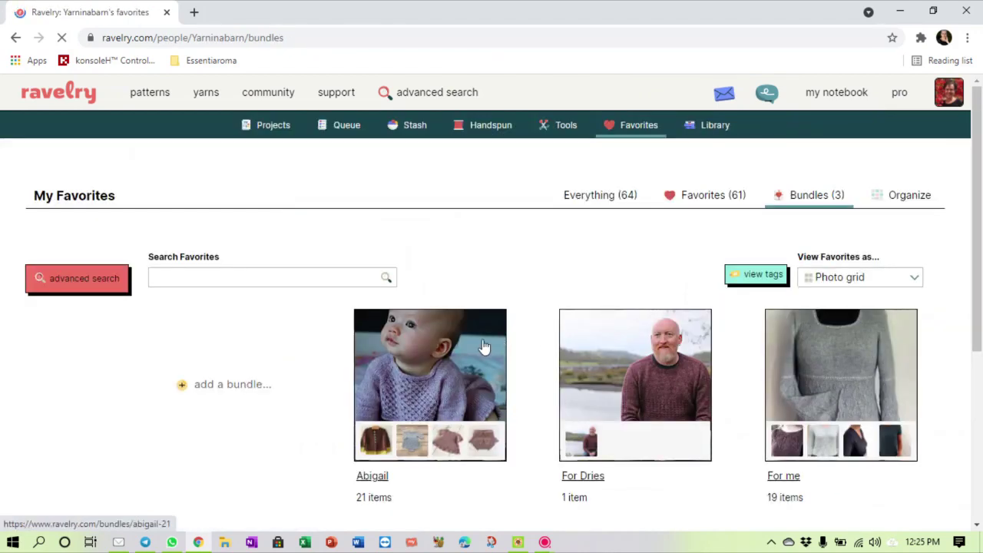
pyautogui.moveTo(484, 347)
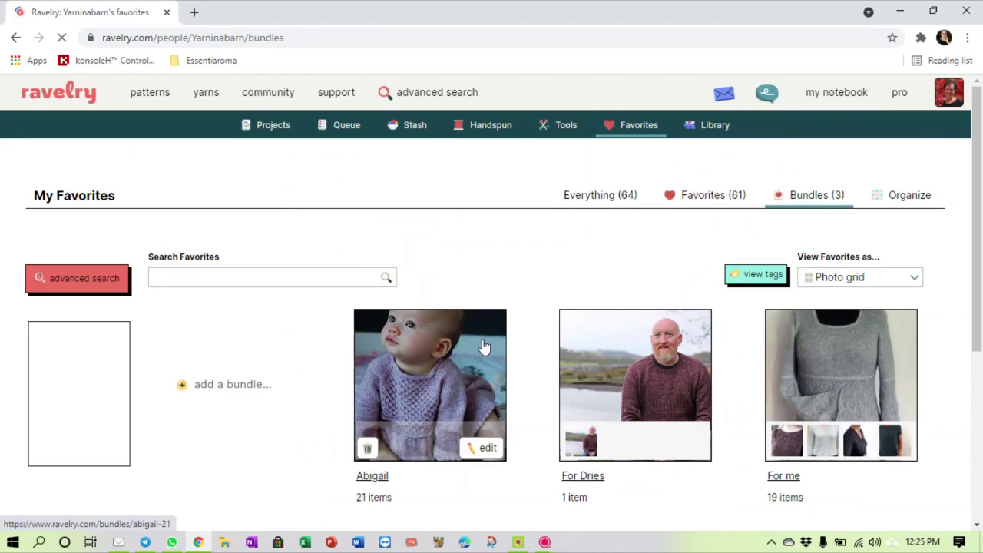
pyautogui.click(484, 347)
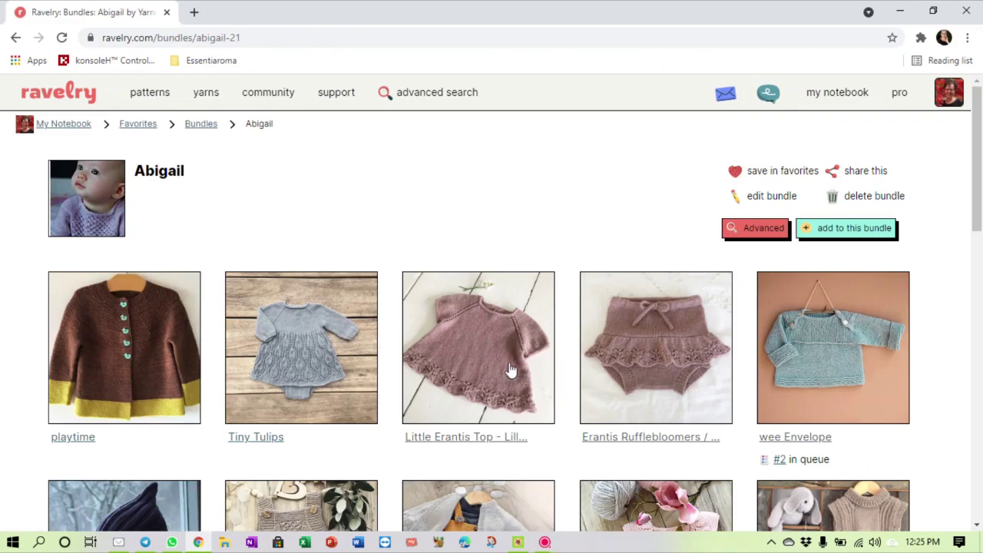
pyautogui.moveTo(510, 370)
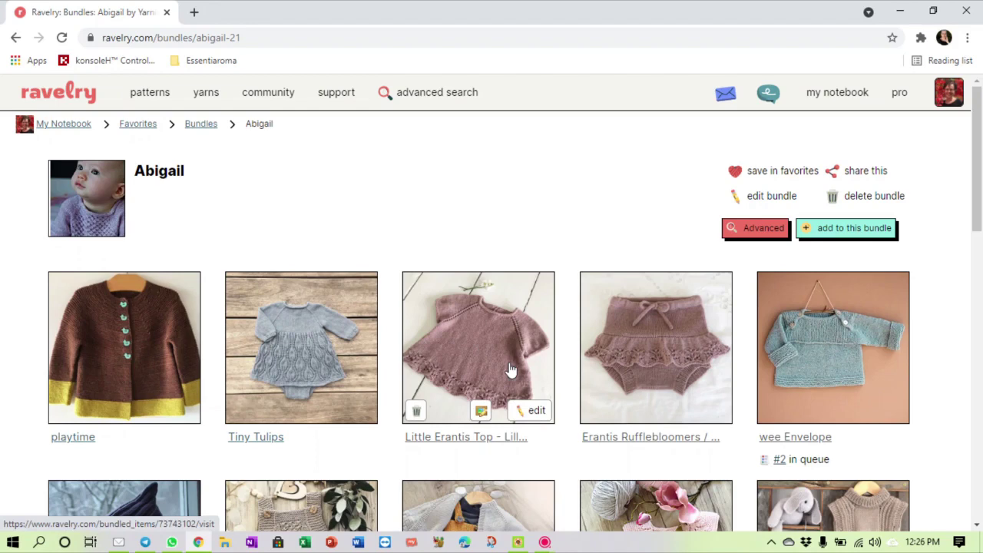
pyautogui.scroll(-1, 510, 371)
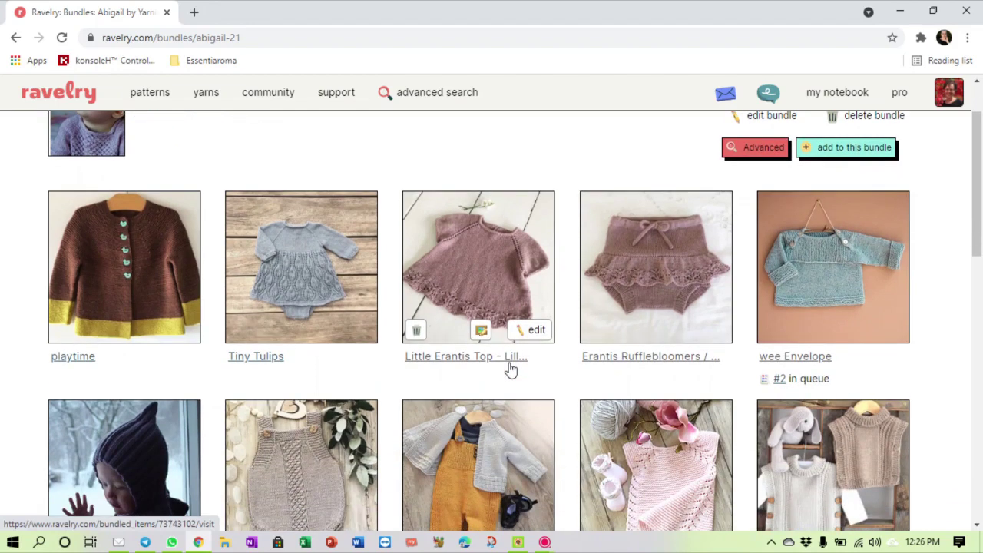
pyautogui.scroll(1, 510, 370)
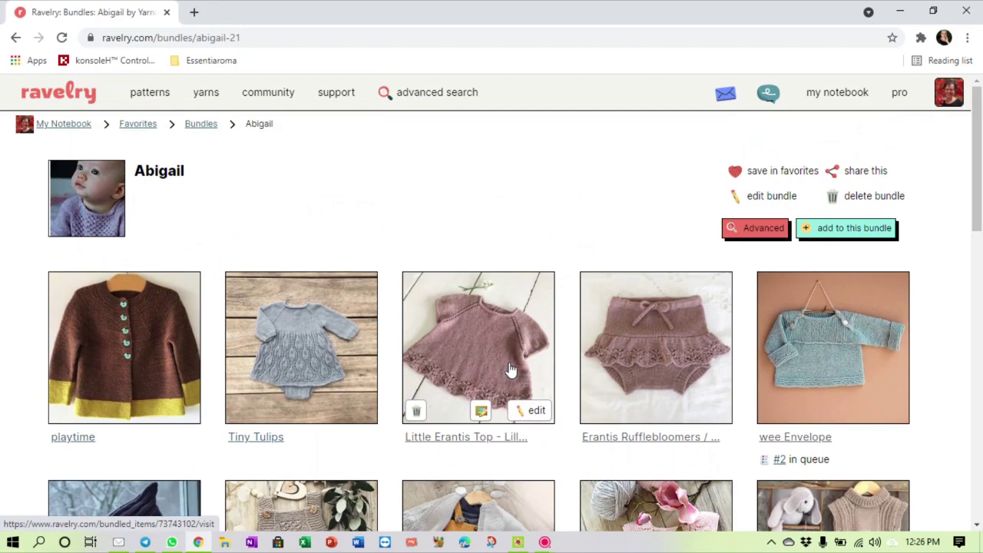
# Start the queued wee Envelope pattern as a project named wee Envelope, deleting the pattern from the queue.
pyautogui.moveTo(830, 98)
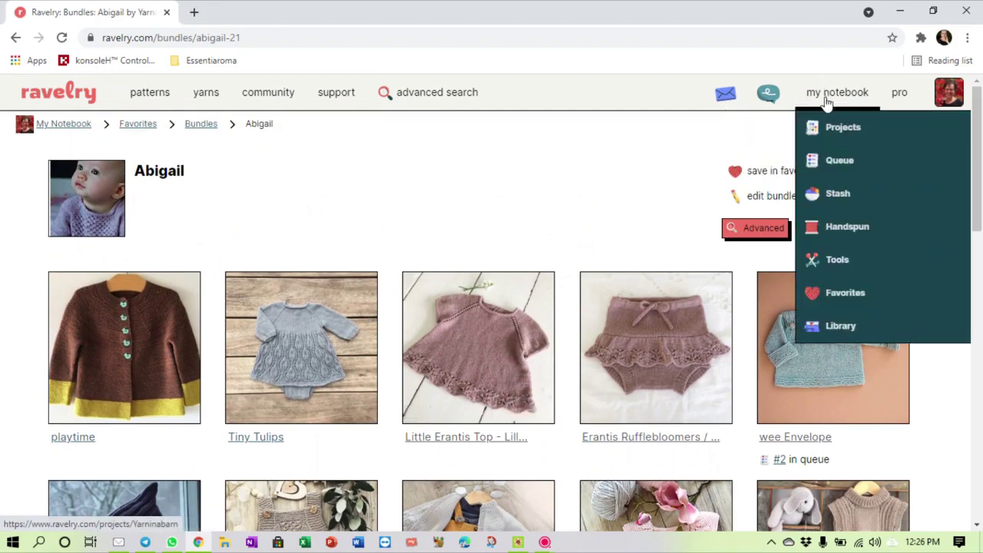
pyautogui.click(824, 158)
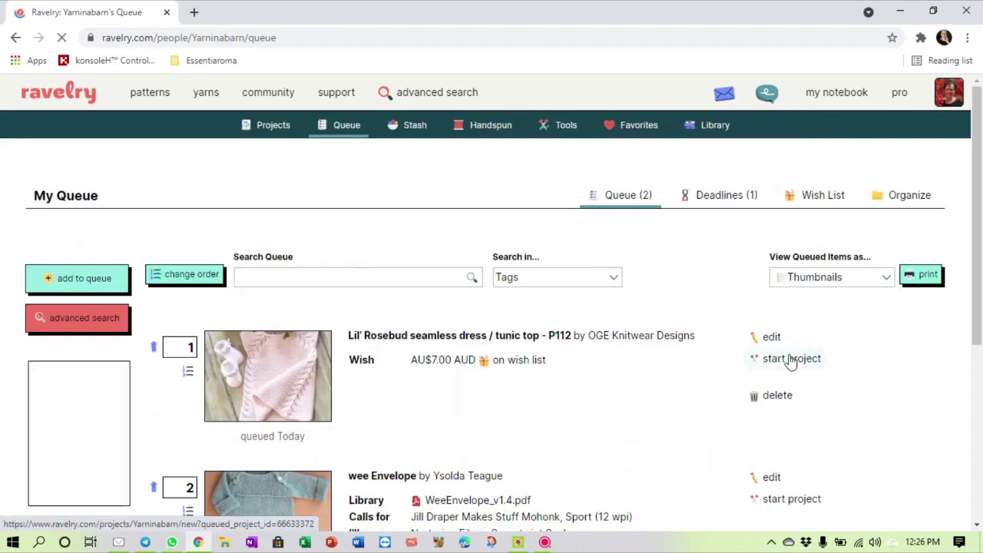
pyautogui.scroll(-3, 792, 362)
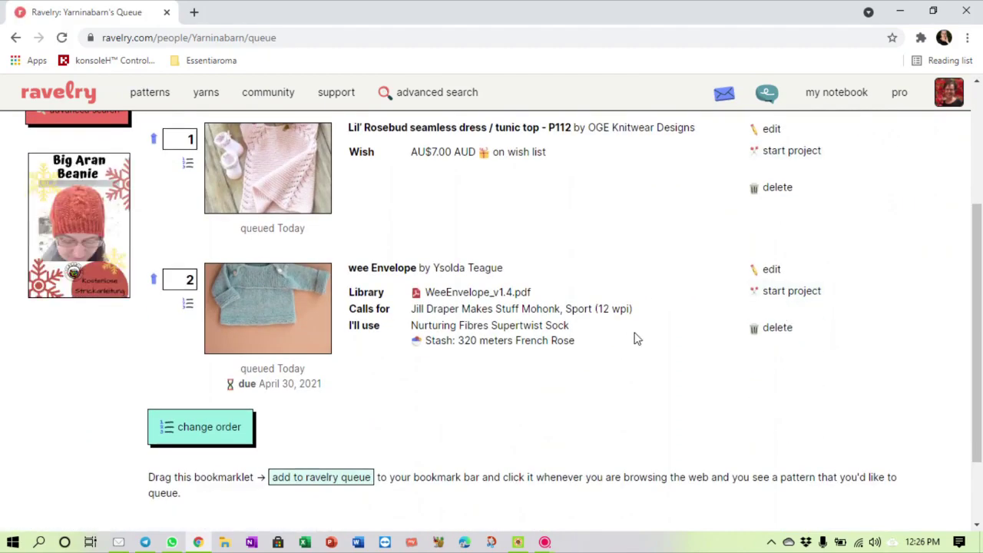
pyautogui.click(806, 296)
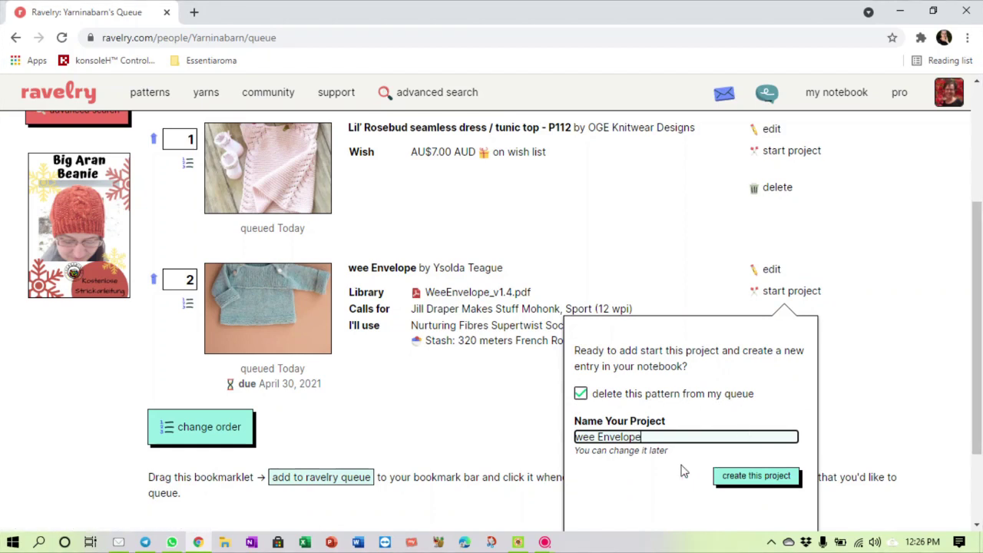
pyautogui.click(726, 476)
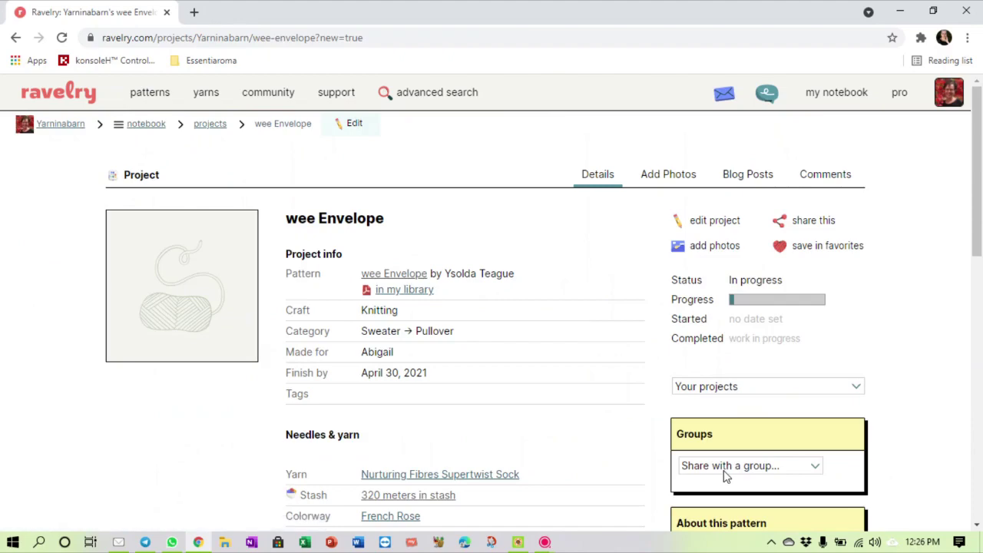
# Examine the wee Envelope project's pattern information, needles and yarn details, and progress status.
pyautogui.scroll(-3, 726, 477)
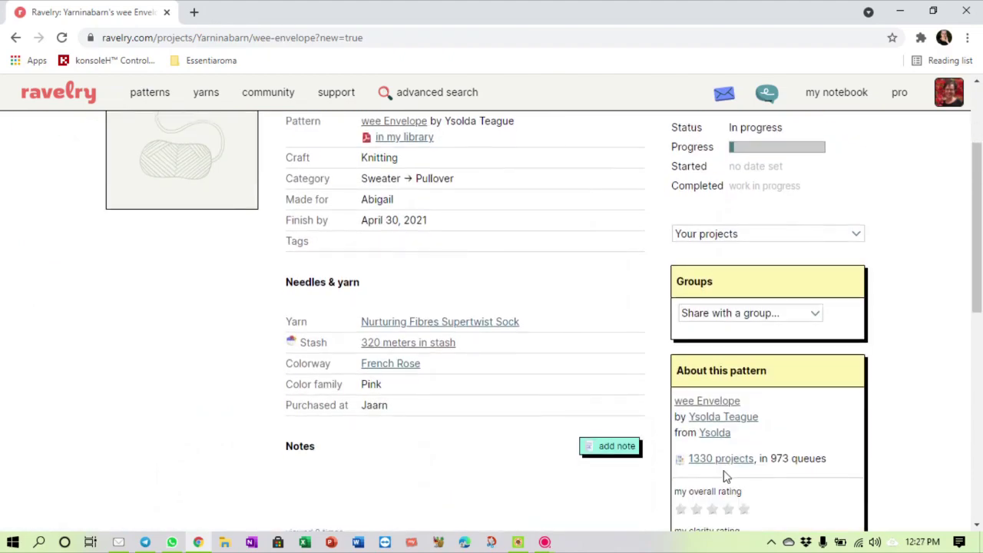
pyautogui.scroll(3, 519, 359)
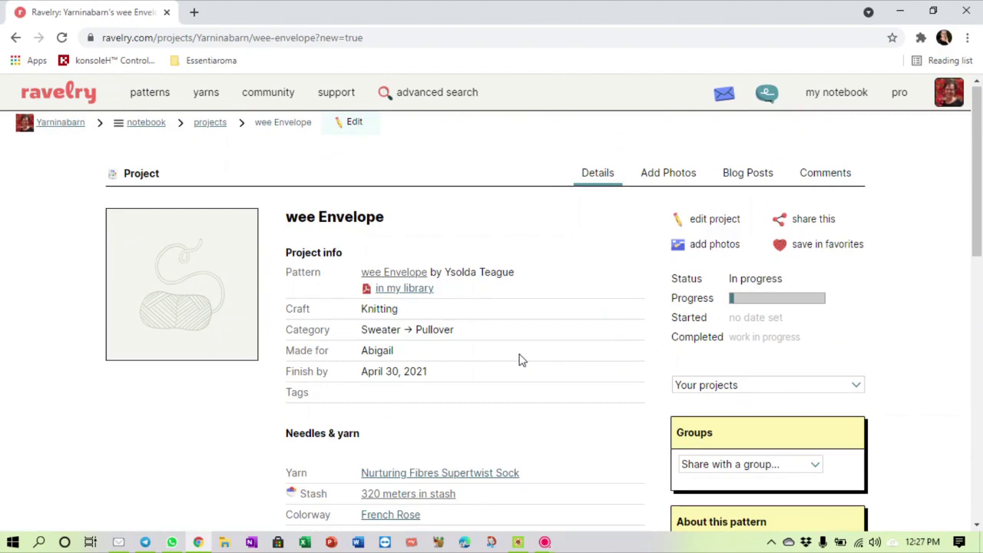
pyautogui.scroll(-2, 519, 360)
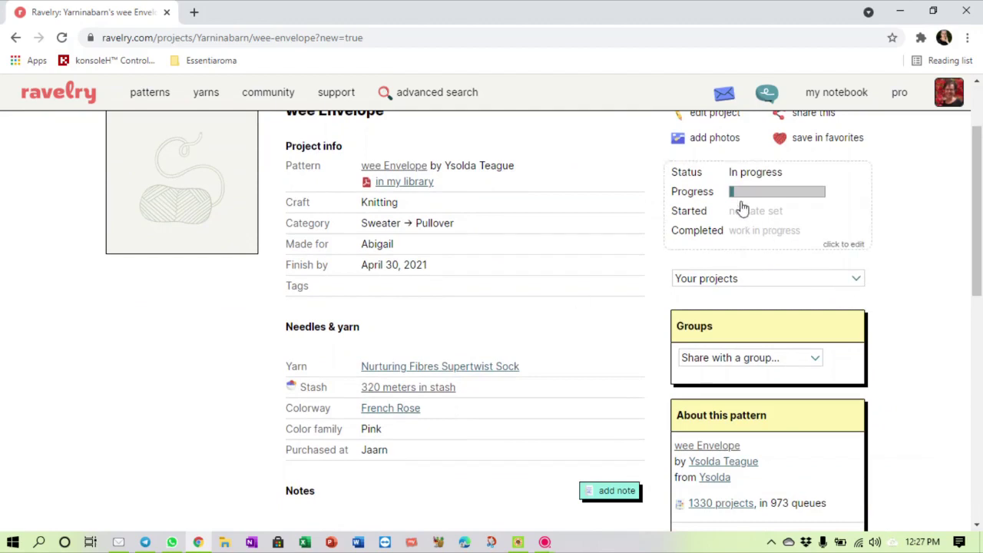
pyautogui.moveTo(739, 193); pyautogui.dragTo(799, 198)
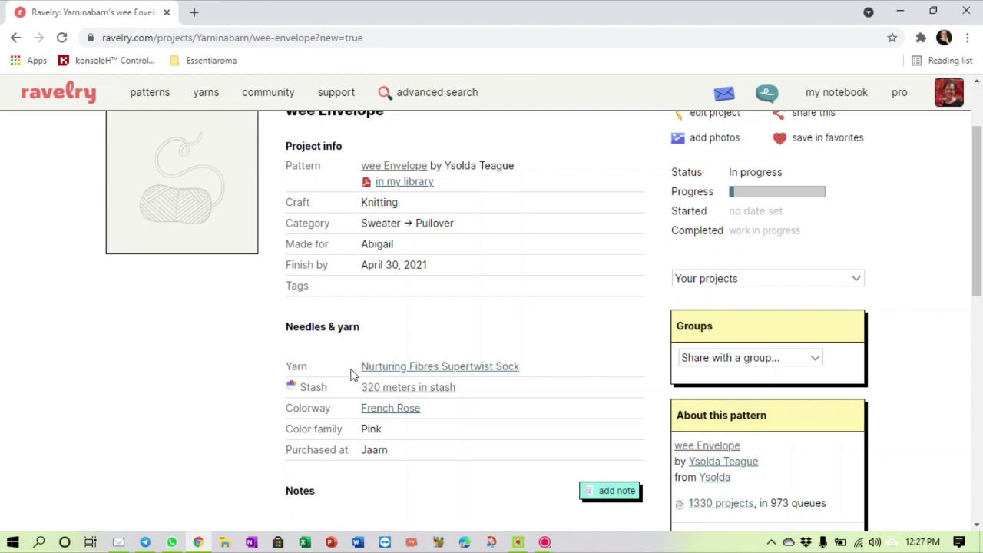
pyautogui.scroll(1, 353, 374)
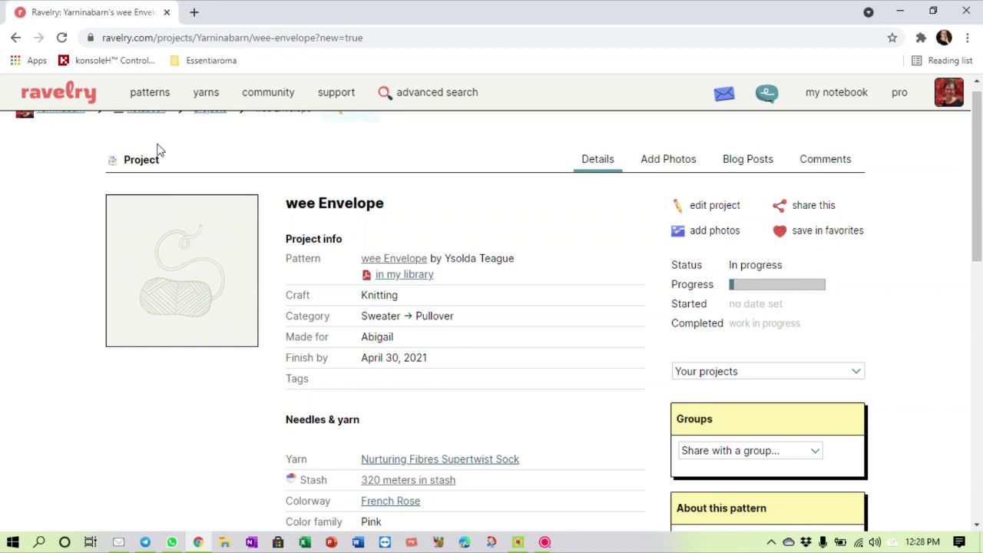
# Open the notebook's tools inventory and look over the standard chart of needle and hook sizes.
pyautogui.moveTo(830, 105)
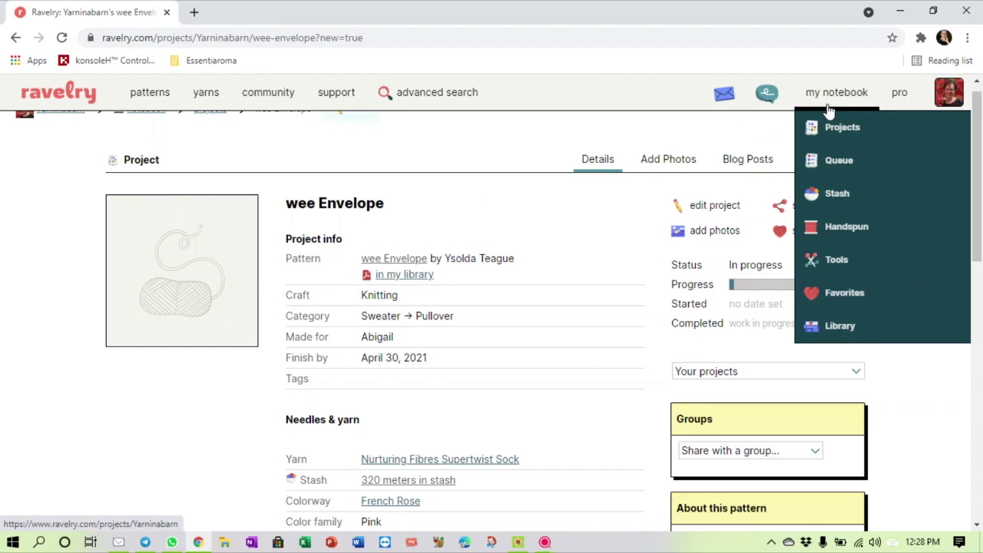
pyautogui.click(835, 262)
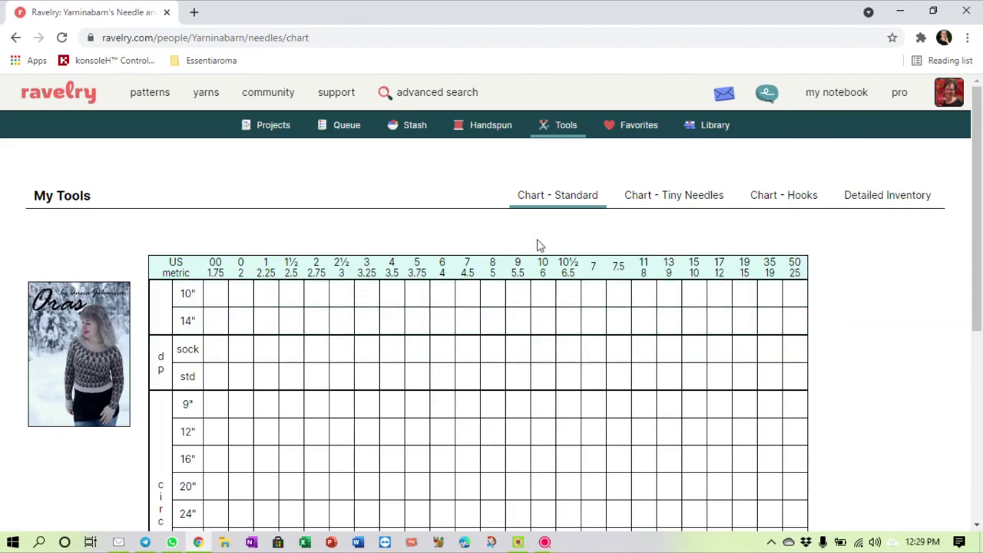
pyautogui.scroll(-2, 884, 319)
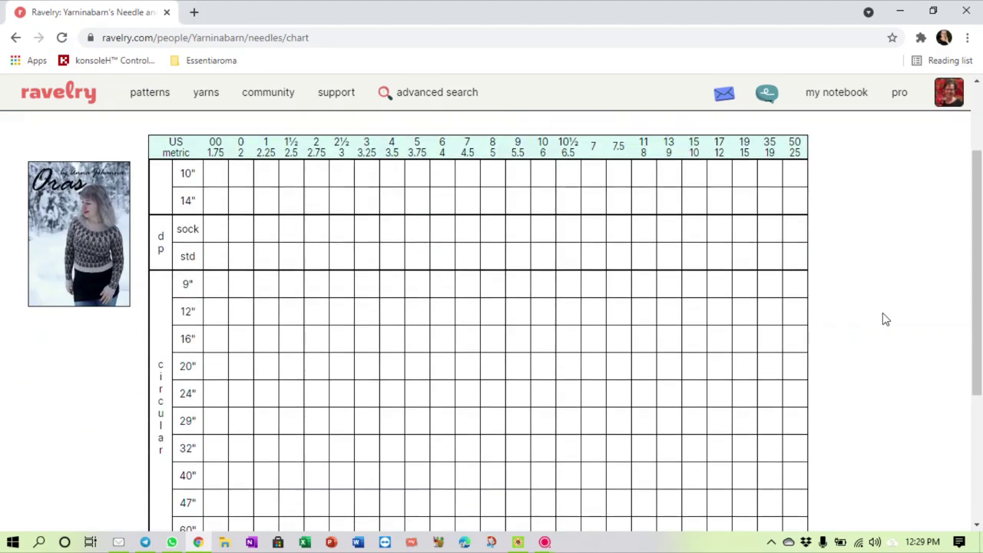
pyautogui.scroll(-1, 883, 319)
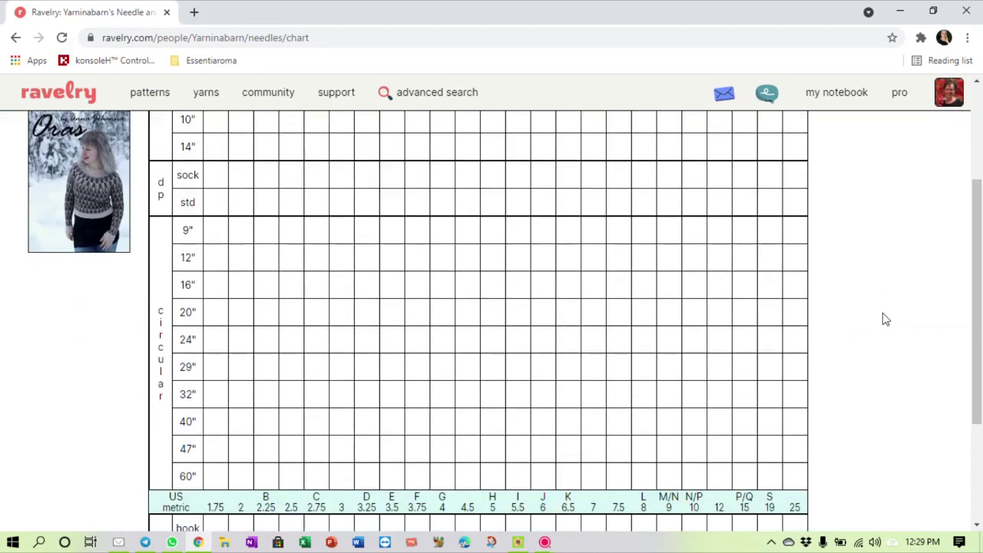
pyautogui.scroll(3, 883, 319)
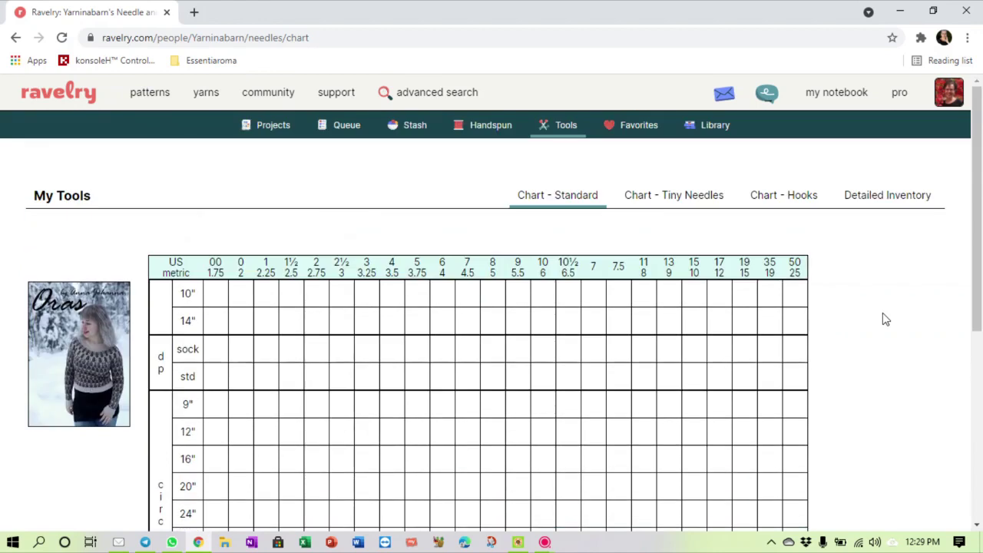